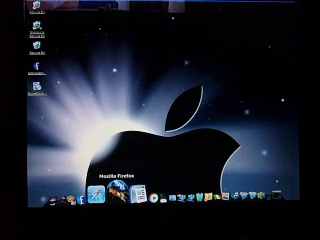
# Launch Firefox from the dock and go to the RocketDock website's Get Addons page.
pyautogui.click(96, 193)
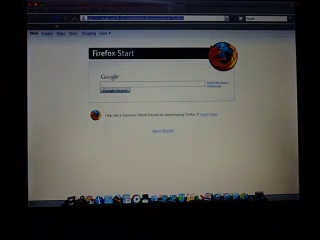
pyautogui.click(122, 18)
pyautogui.write('w')
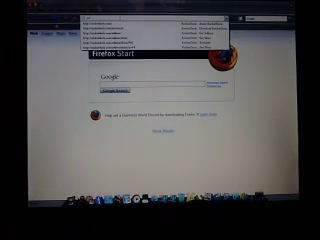
pyautogui.click(122, 26)
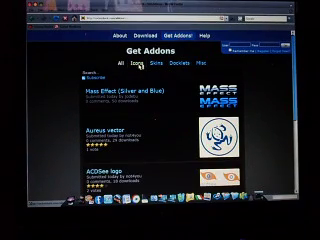
# Filter the addons listing to icons, showing Aureus vector, ACDSee logo and others.
pyautogui.click(138, 62)
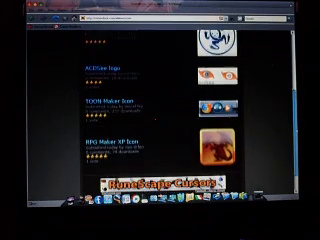
pyautogui.scroll(2, 138, 100)
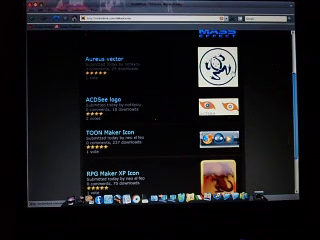
# Save the Aureus vector image from the listing via Save Image As.
pyautogui.rightClick(232, 70)
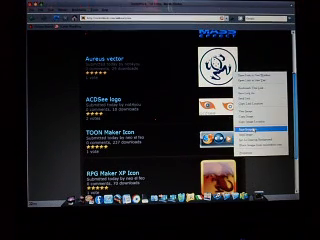
pyautogui.click(245, 127)
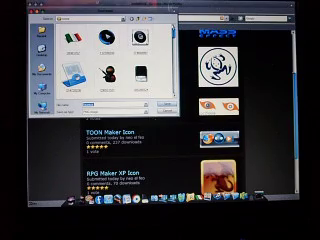
pyautogui.scroll(-3, 100, 55)
pyautogui.scroll(-3, 100, 55)
pyautogui.scroll(-3, 100, 55)
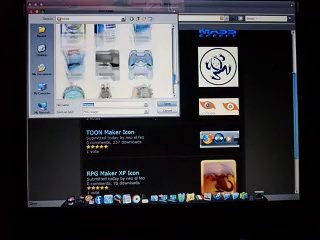
pyautogui.scroll(-3, 100, 55)
pyautogui.scroll(-3, 100, 55)
pyautogui.scroll(-3, 100, 55)
pyautogui.scroll(-3, 100, 55)
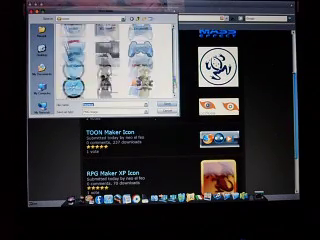
pyautogui.scroll(-3, 100, 55)
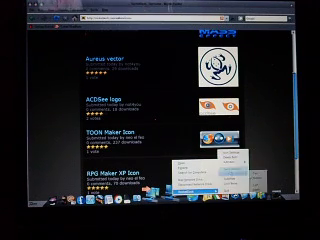
# Bring up Icon Settings for the network dock item.
pyautogui.click(248, 172)
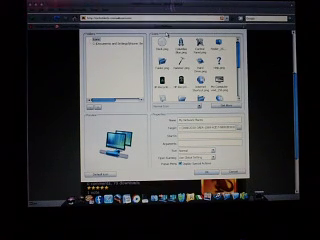
# Add the download folder holding the saved image to the icon folder list.
pyautogui.click(120, 42)
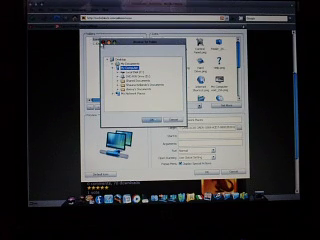
pyautogui.press('Return')
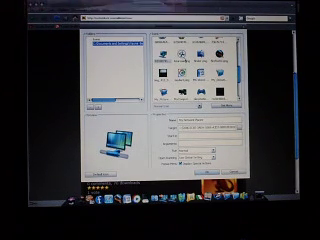
# Choose the blue circular Aureus vector icon for the network dock item.
pyautogui.click(181, 62)
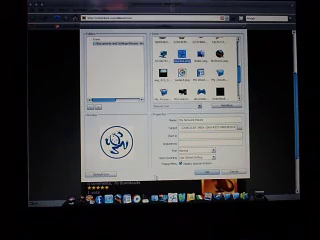